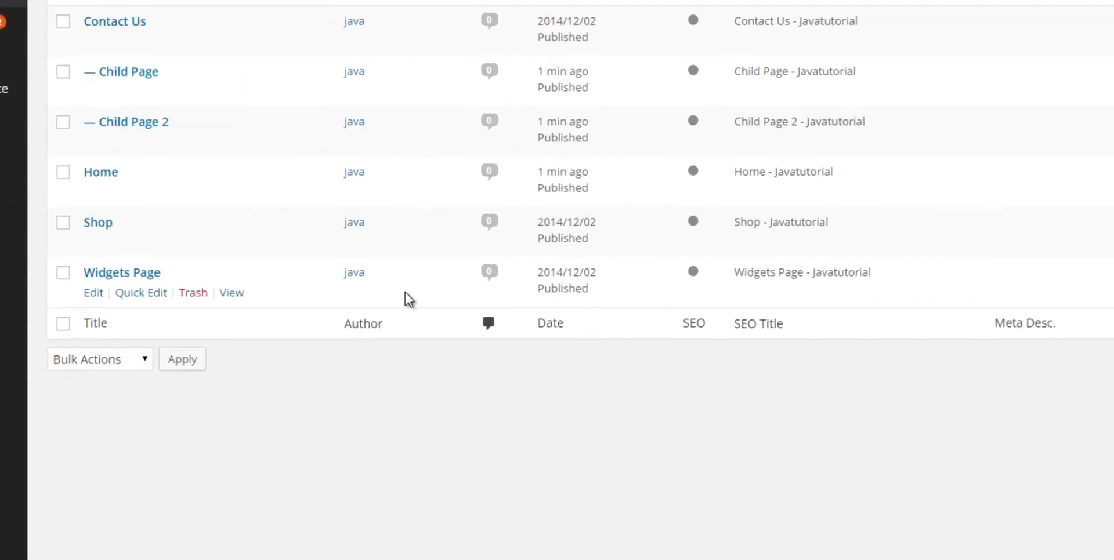
- Try the privacy, password, order, template, comments and status options in the Home page's Quick Edit and discard the changes
{"action": "mouse_move", "coordinate": [156, 225]}
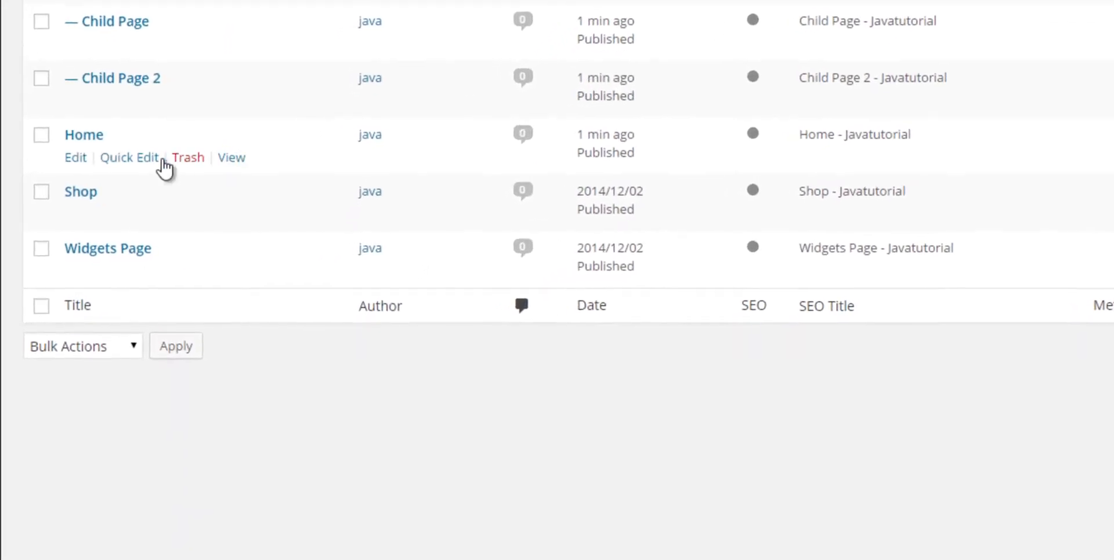
{"action": "left_click", "coordinate": [126, 157]}
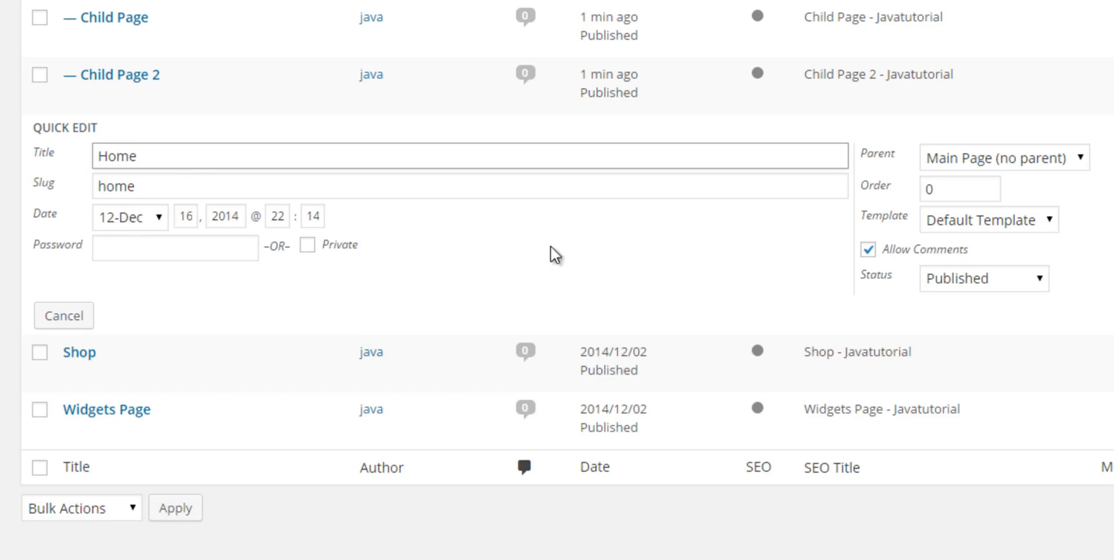
{"action": "left_click", "coordinate": [307, 248]}
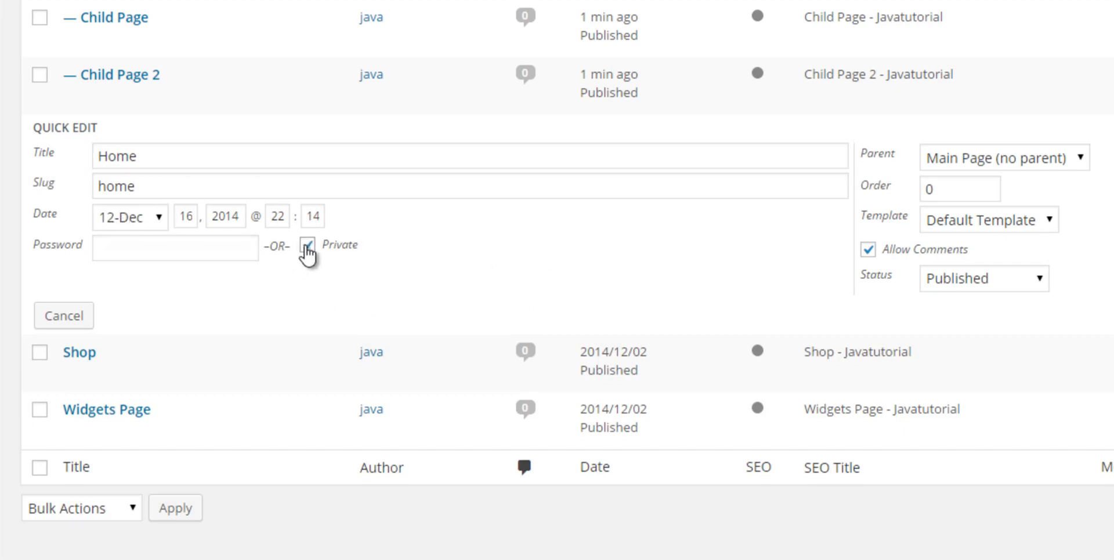
{"action": "left_click", "coordinate": [307, 248]}
{"action": "left_click", "coordinate": [180, 248]}
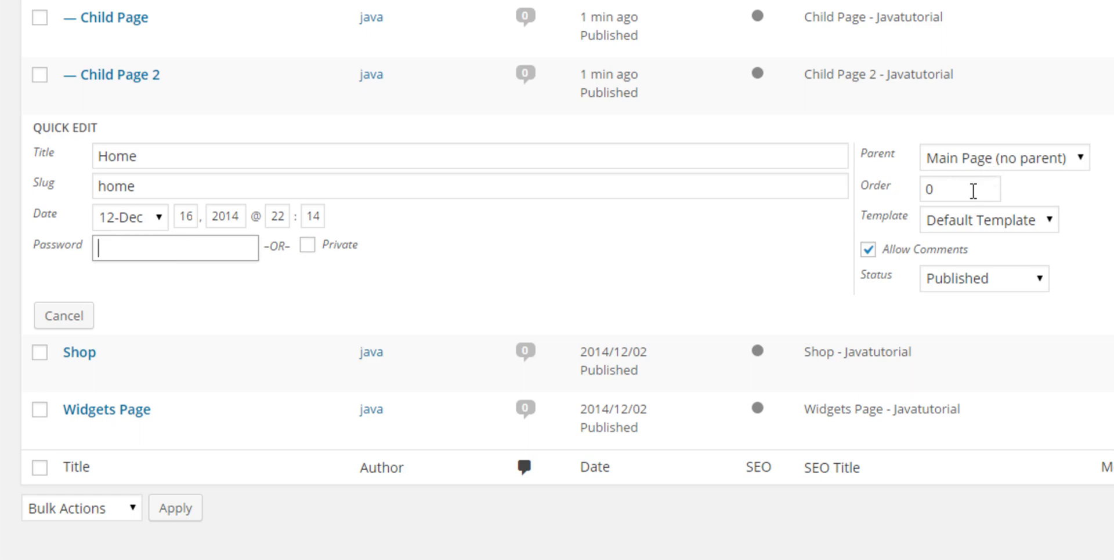
{"action": "left_click_drag", "start_coordinate": [974, 191], "coordinate": [917, 198]}
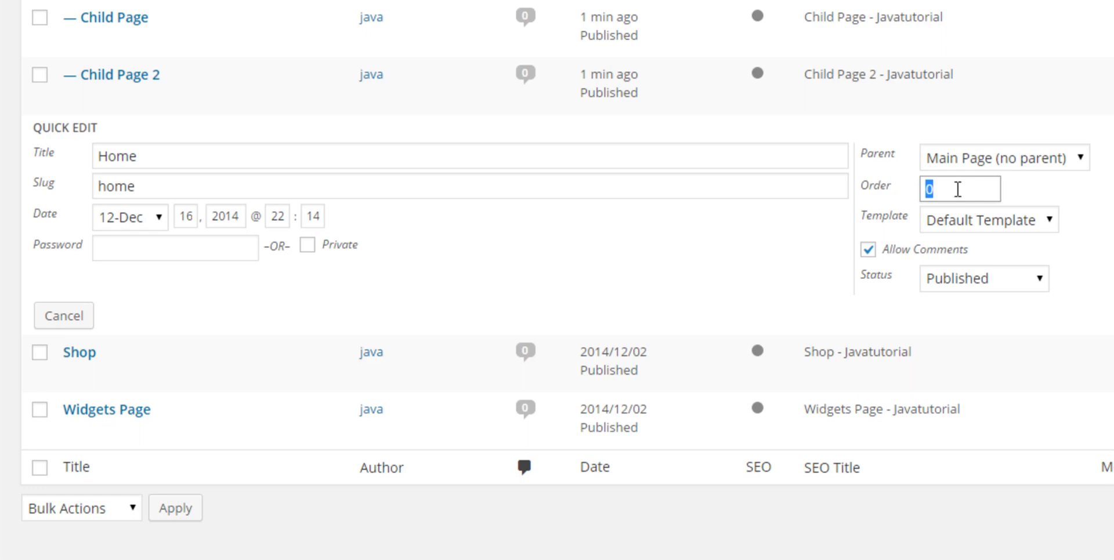
{"action": "left_click", "coordinate": [969, 225]}
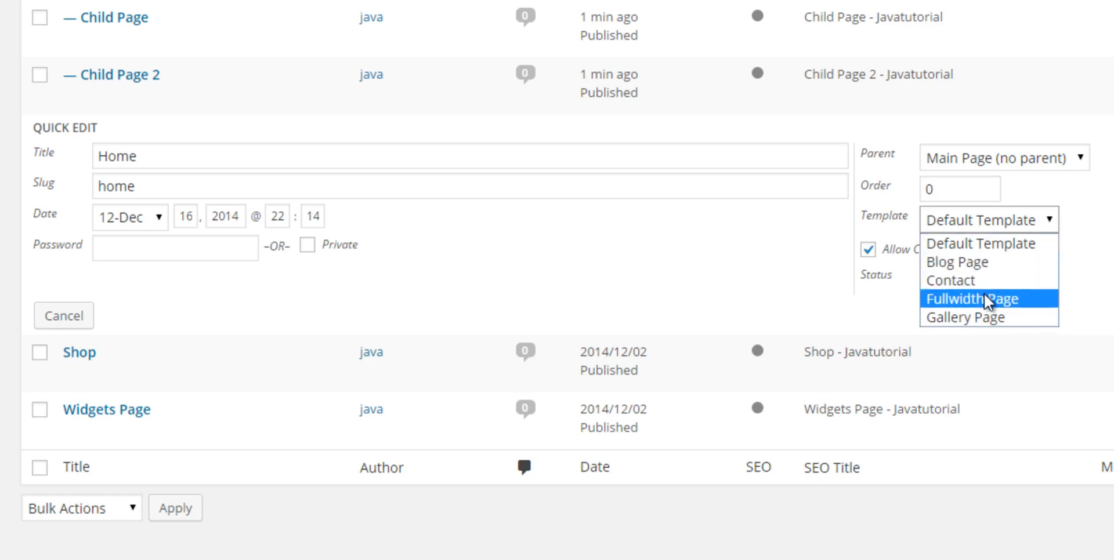
{"action": "left_click", "coordinate": [1105, 281]}
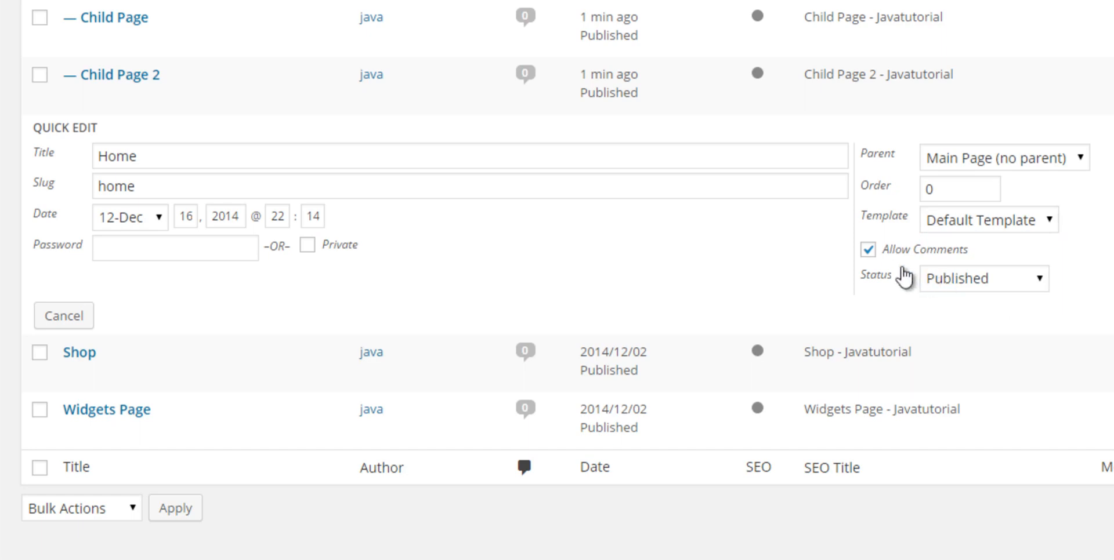
{"action": "left_click", "coordinate": [868, 250]}
{"action": "left_click", "coordinate": [982, 280]}
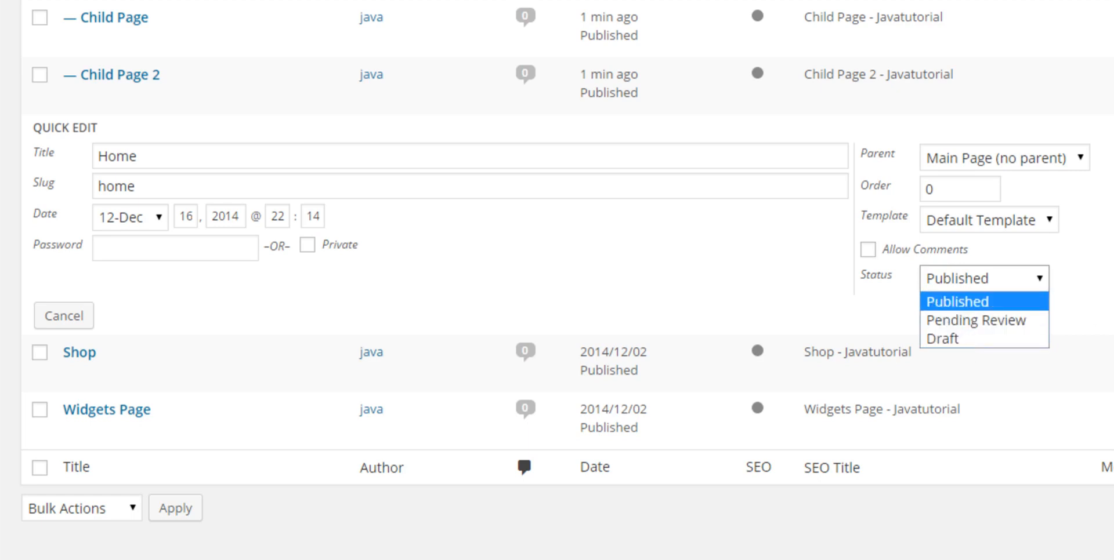
{"action": "left_click", "coordinate": [957, 302]}
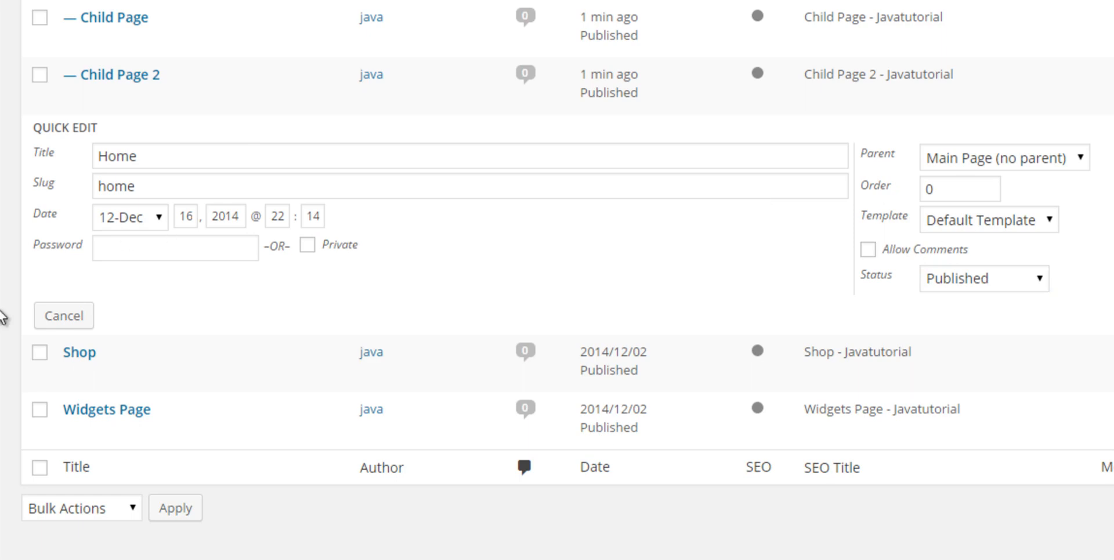
{"action": "left_click", "coordinate": [51, 316]}
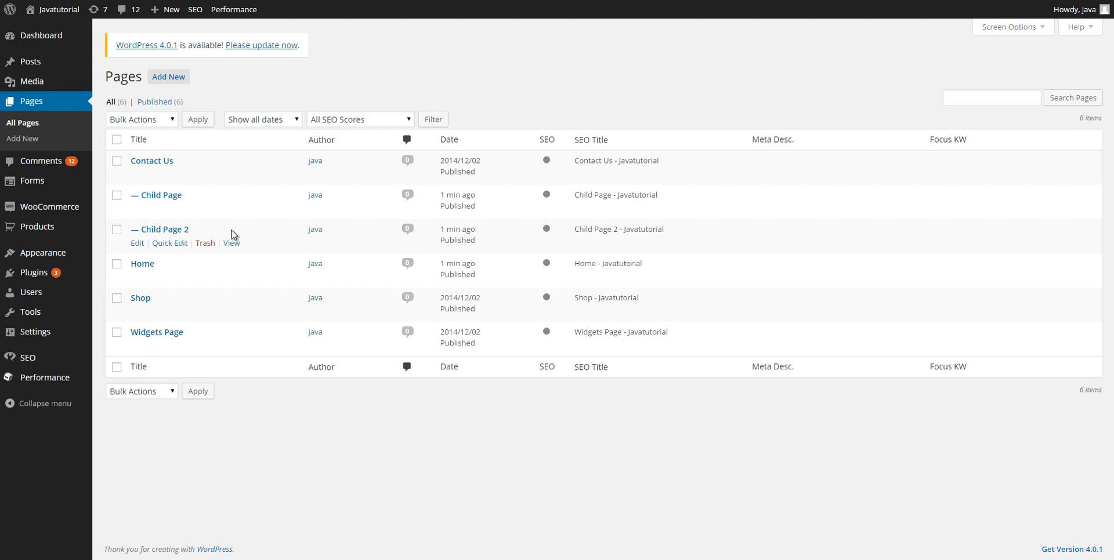
- View the live site's navigation menu and check the Contact Us page's parent options in Quick Edit without saving
{"action": "left_click", "coordinate": [494, 0]}
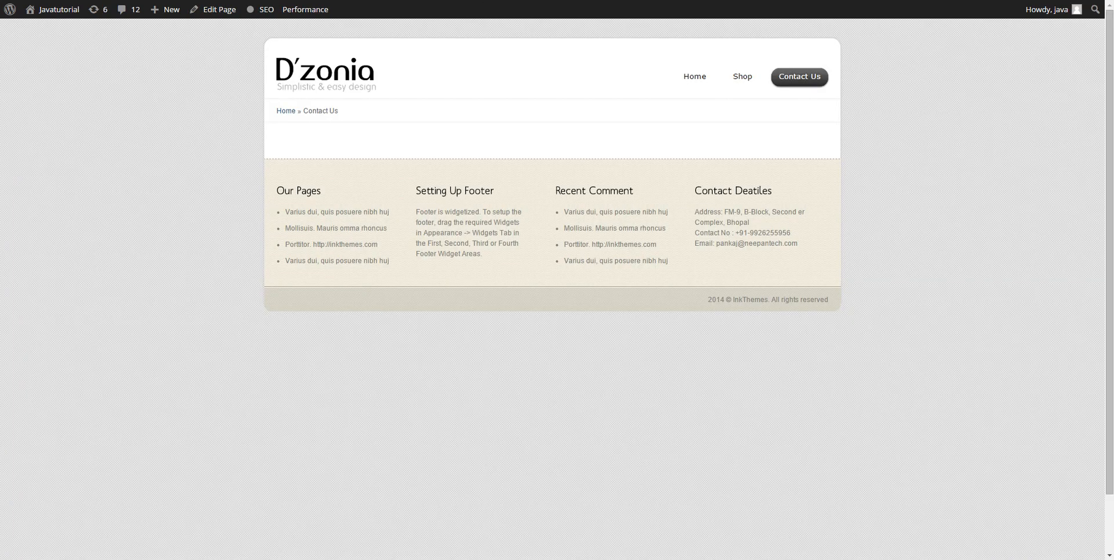
{"action": "mouse_move", "coordinate": [746, 87]}
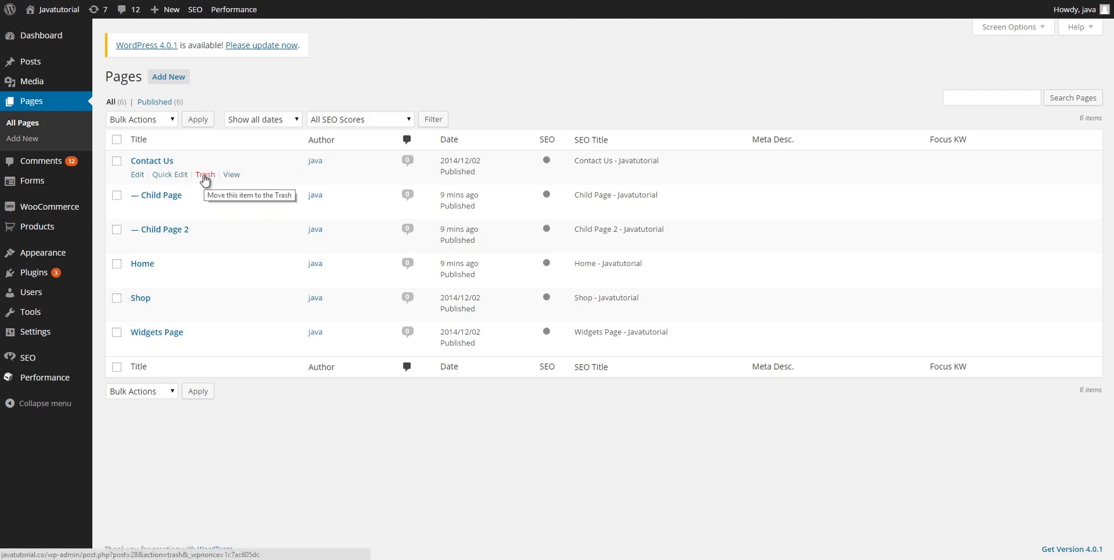
{"action": "left_click", "coordinate": [168, 174]}
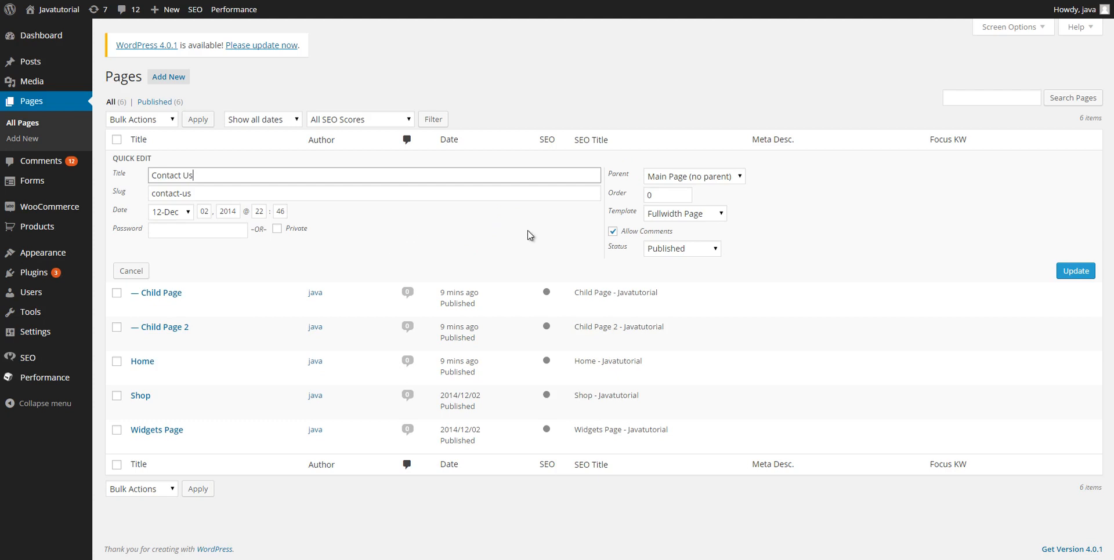
{"action": "left_click", "coordinate": [671, 179]}
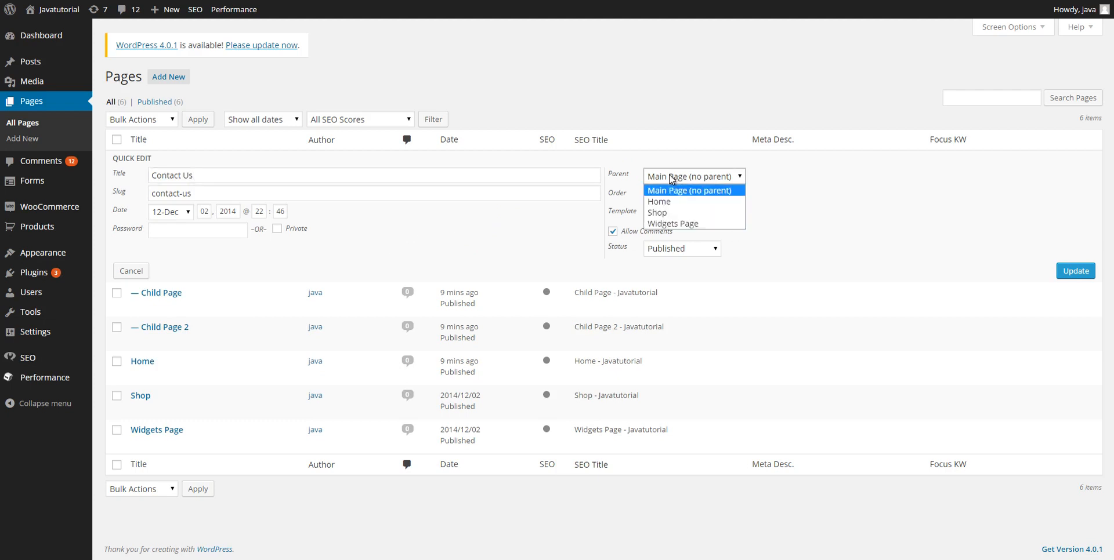
{"action": "key", "text": "Tab"}
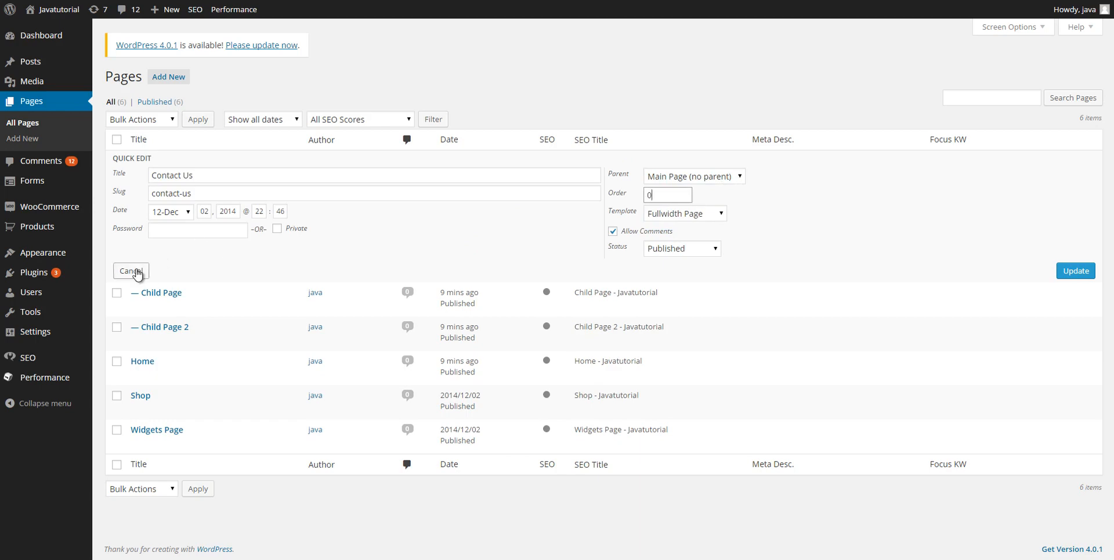
{"action": "left_click", "coordinate": [131, 271]}
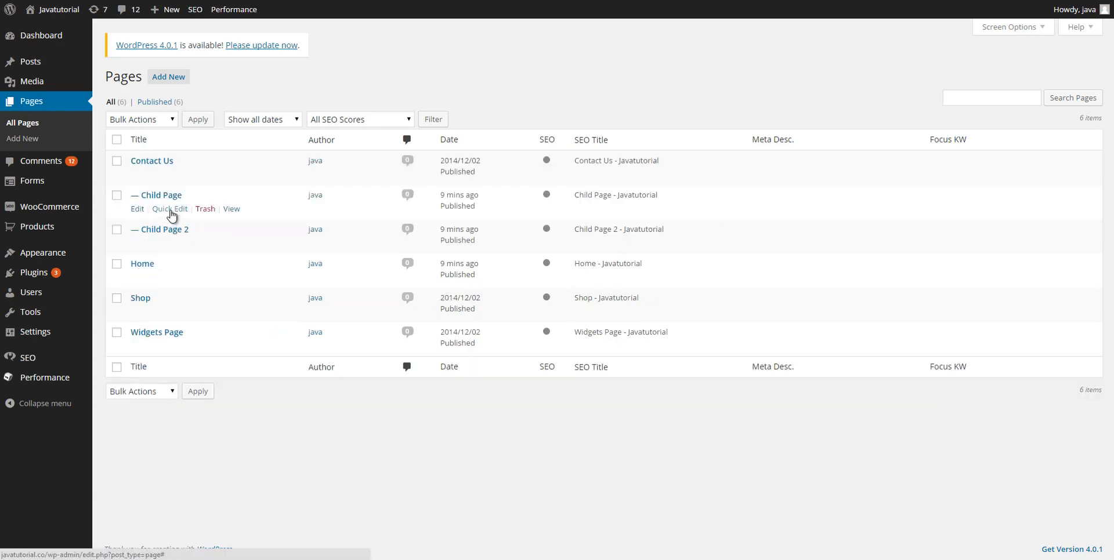
- Set Contact Us as the parent of Child Page with Quick Edit and update the page
{"action": "left_click", "coordinate": [170, 209]}
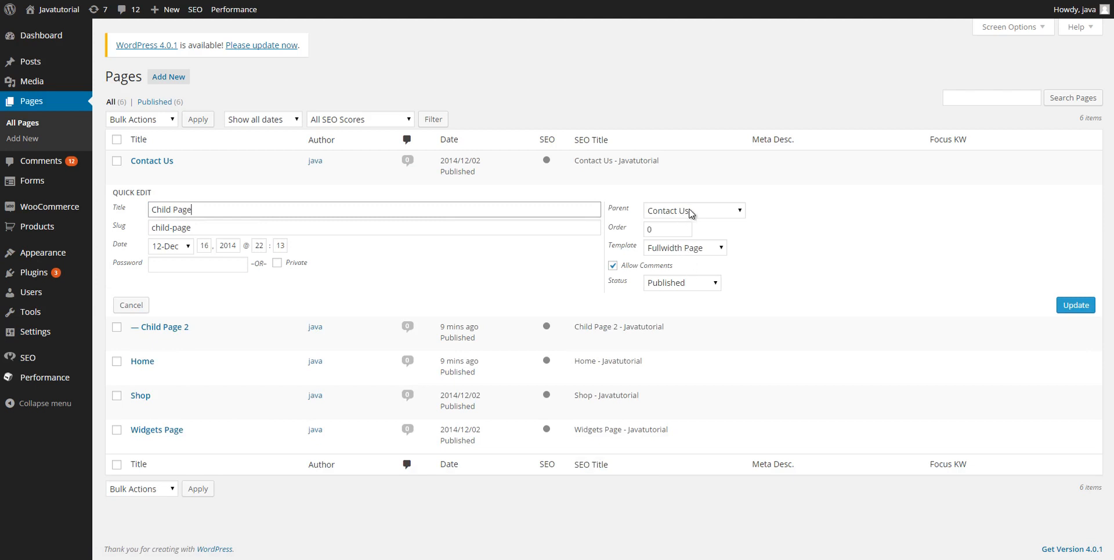
{"action": "left_click", "coordinate": [691, 214]}
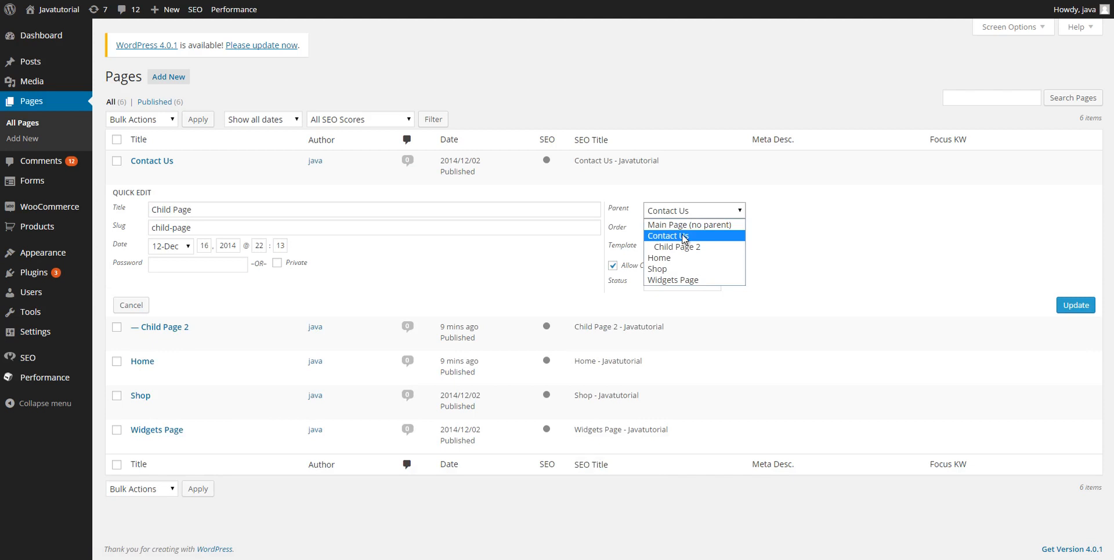
{"action": "left_click", "coordinate": [685, 237]}
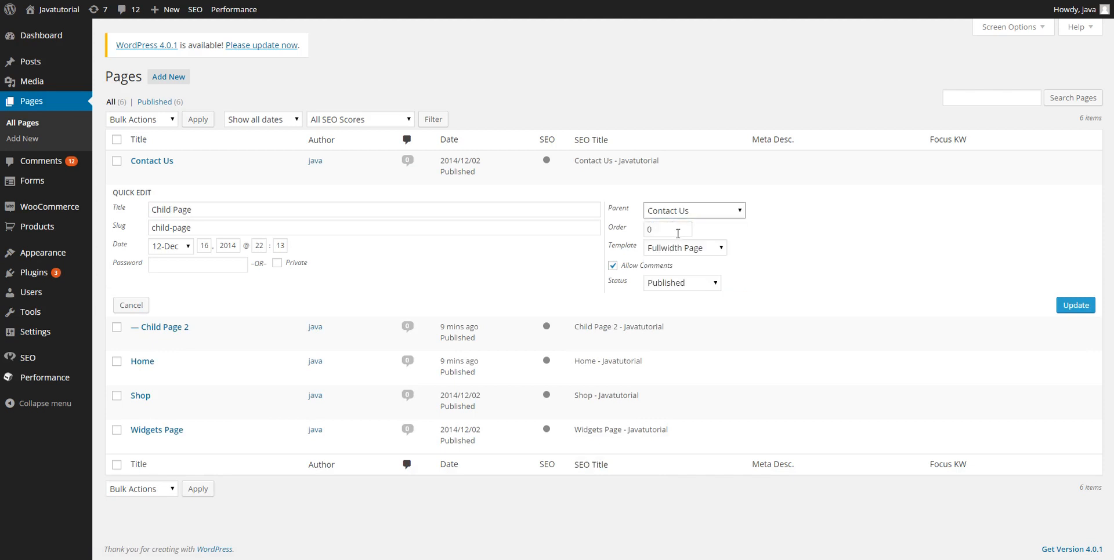
{"action": "double_click", "coordinate": [672, 230]}
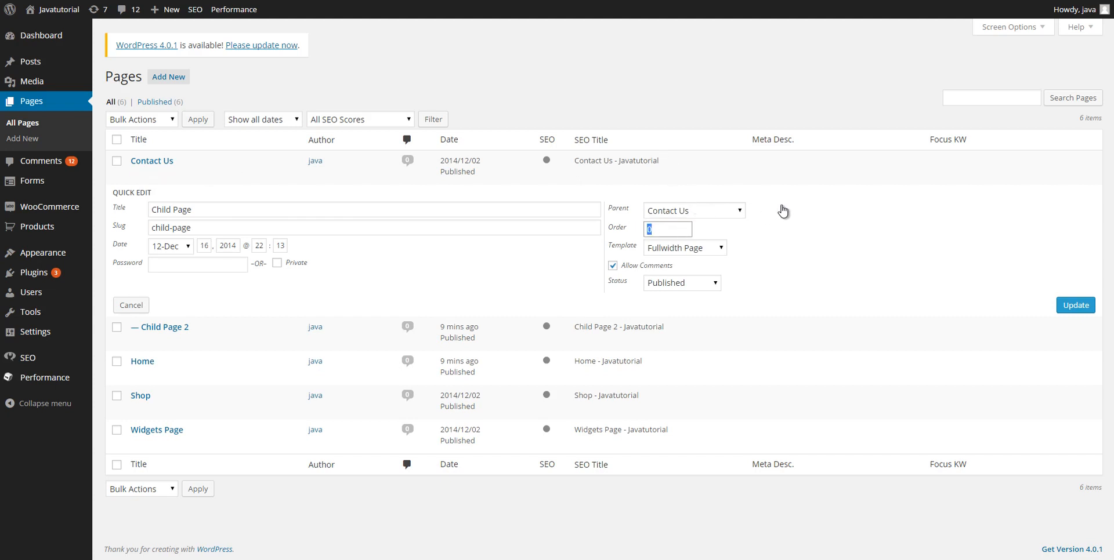
{"action": "left_click", "coordinate": [1076, 306]}
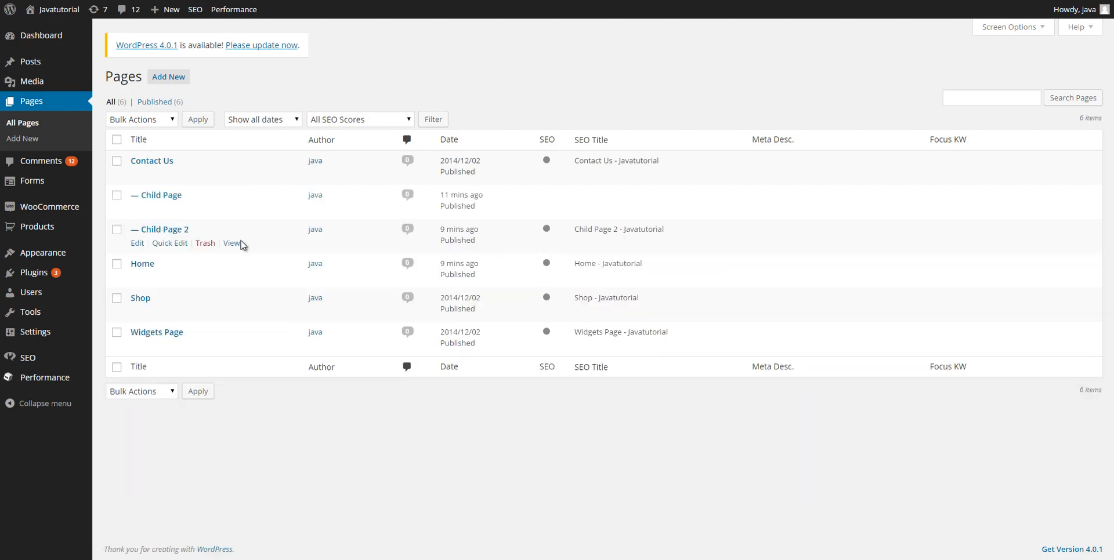
- Review the parent and order settings of Child Page 2 in Quick Edit and close it without saving
{"action": "left_click", "coordinate": [169, 243]}
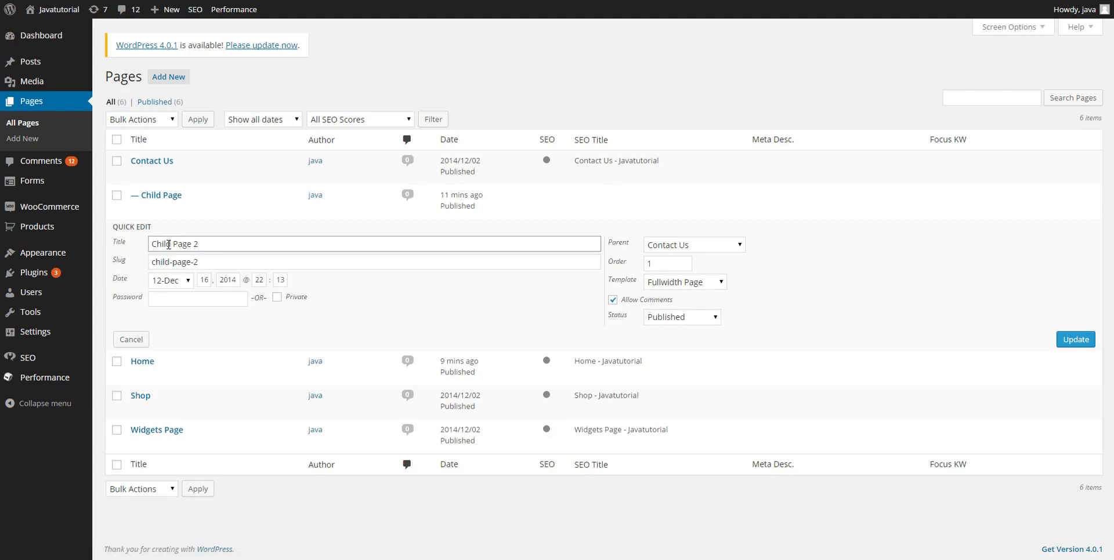
{"action": "left_click", "coordinate": [711, 247]}
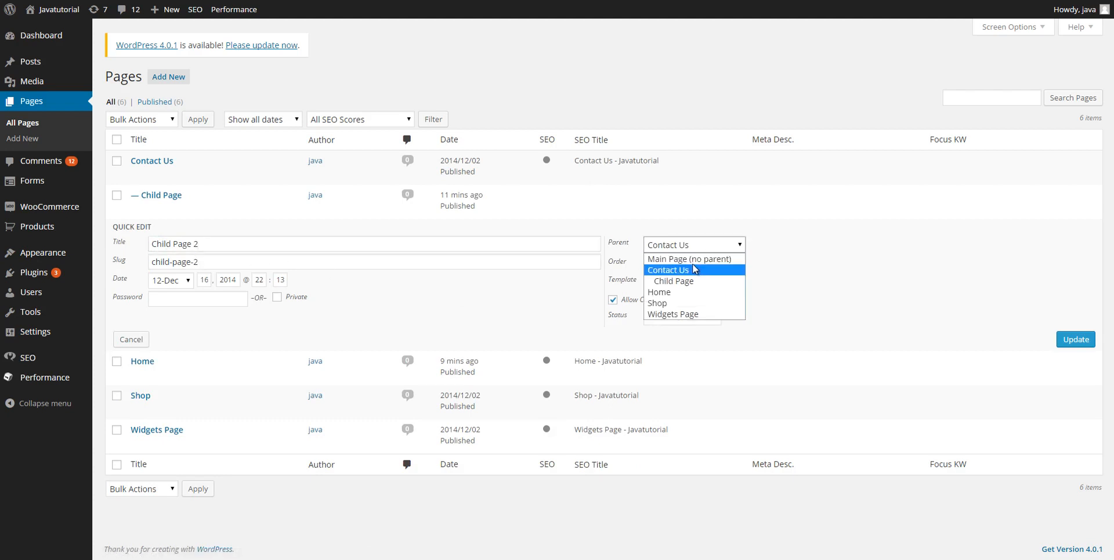
{"action": "left_click", "coordinate": [682, 266]}
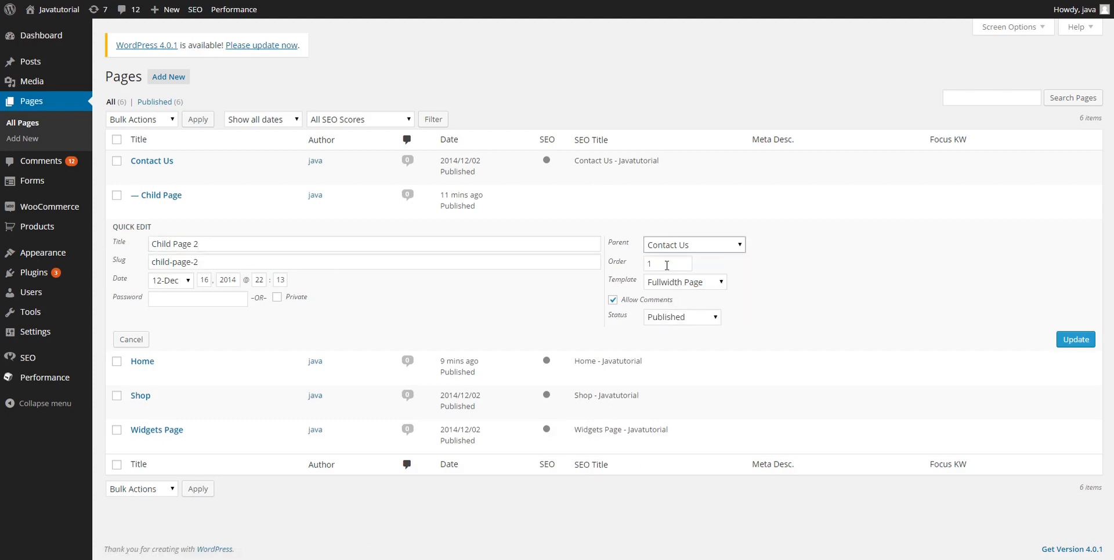
{"action": "double_click", "coordinate": [667, 264]}
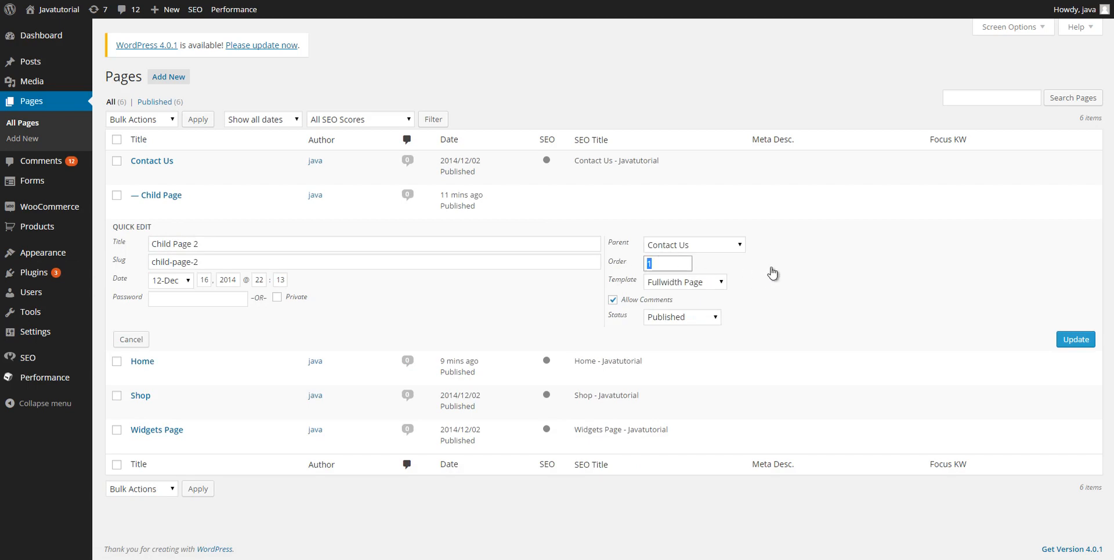
{"action": "left_click", "coordinate": [145, 340]}
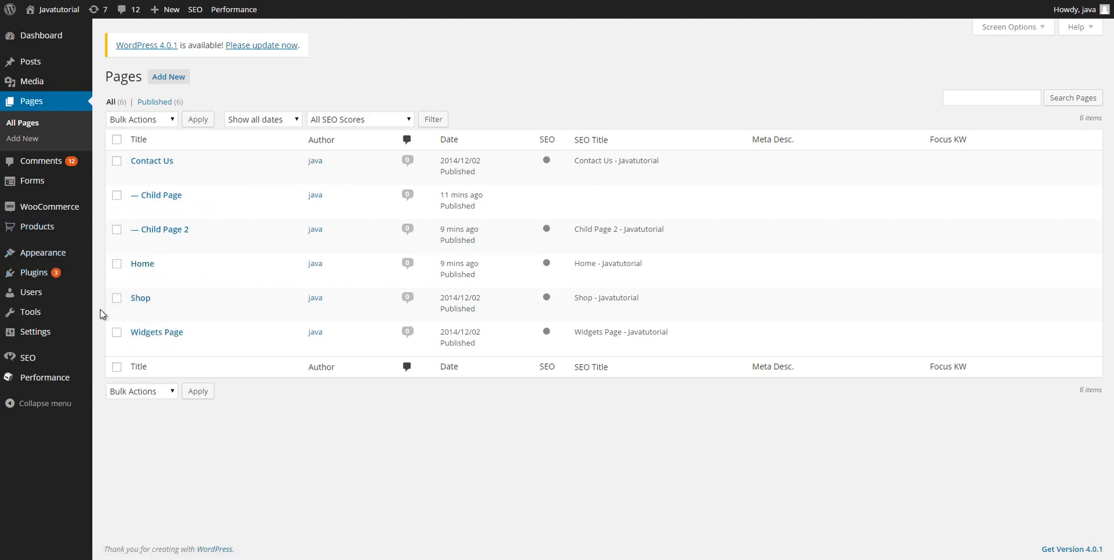
- Open the menu editor and add Child Page 2 and Child Page to the Main Navigation menu
{"action": "mouse_move", "coordinate": [49, 264]}
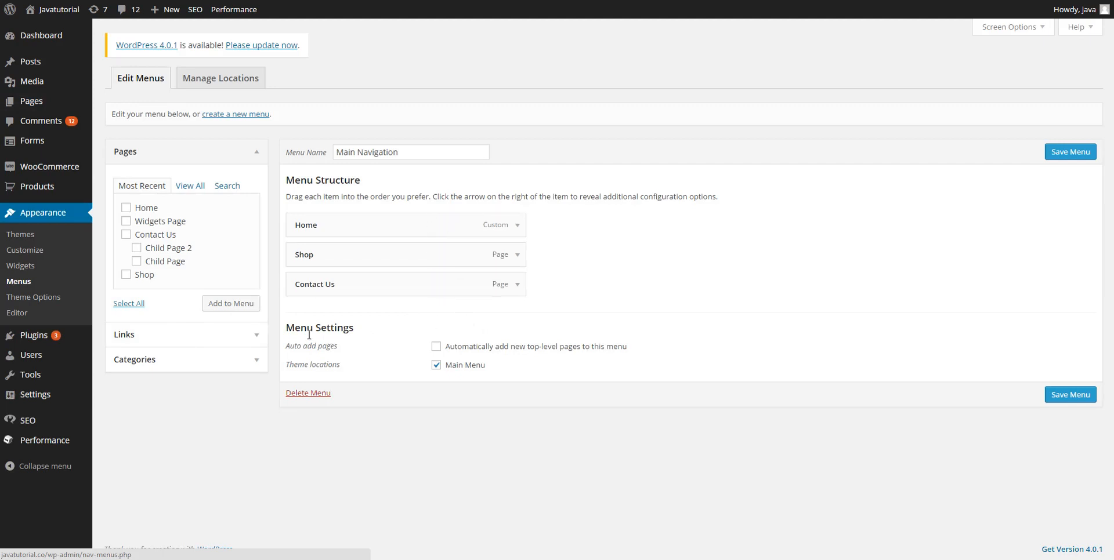
{"action": "left_click", "coordinate": [137, 248]}
{"action": "left_click", "coordinate": [137, 261]}
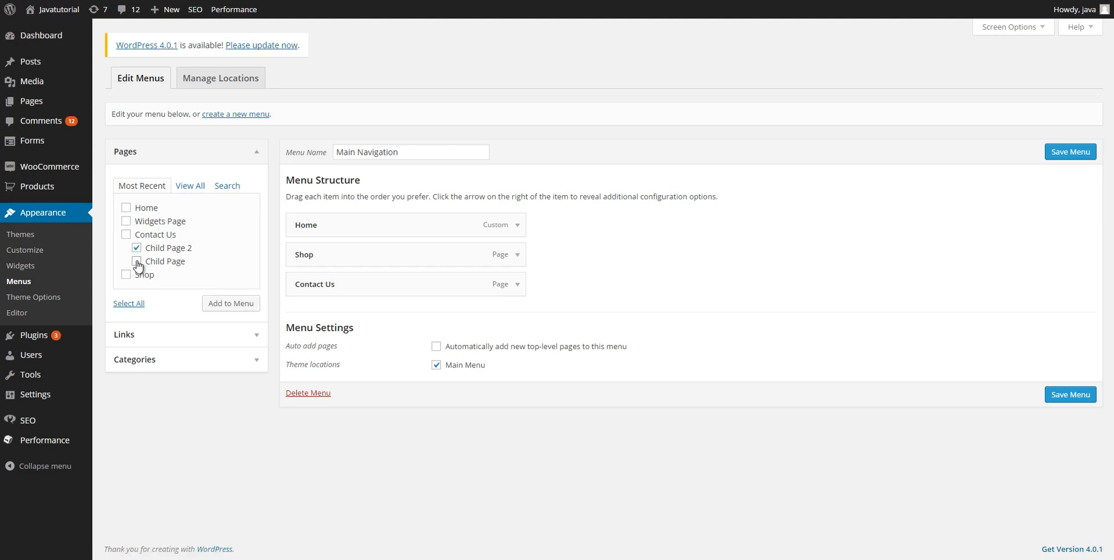
{"action": "left_click", "coordinate": [239, 305]}
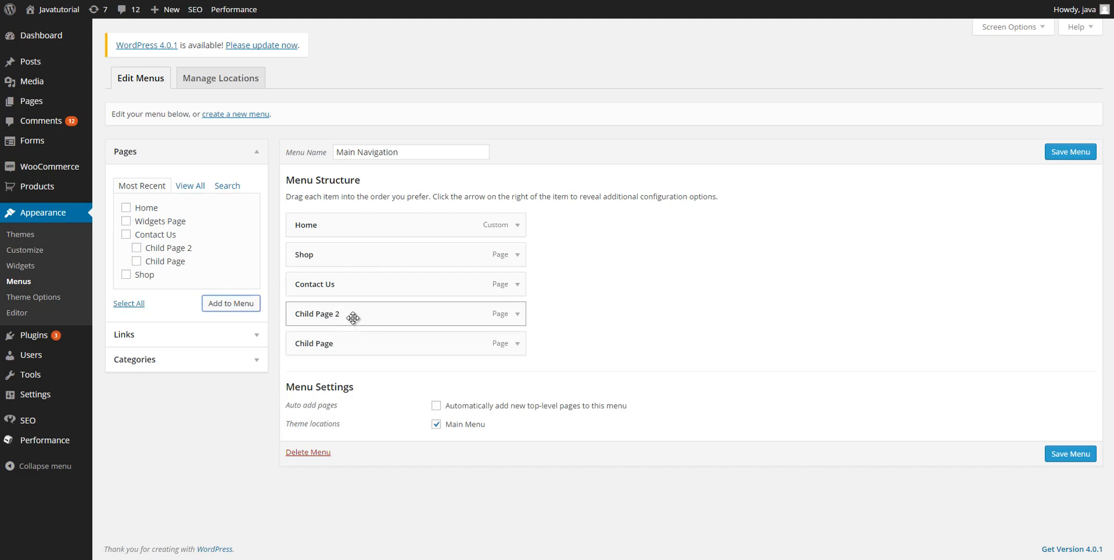
- Nest both child pages under Contact Us, and try moving them under Shop as sub items
{"action": "left_click_drag", "start_coordinate": [353, 315], "coordinate": [424, 365]}
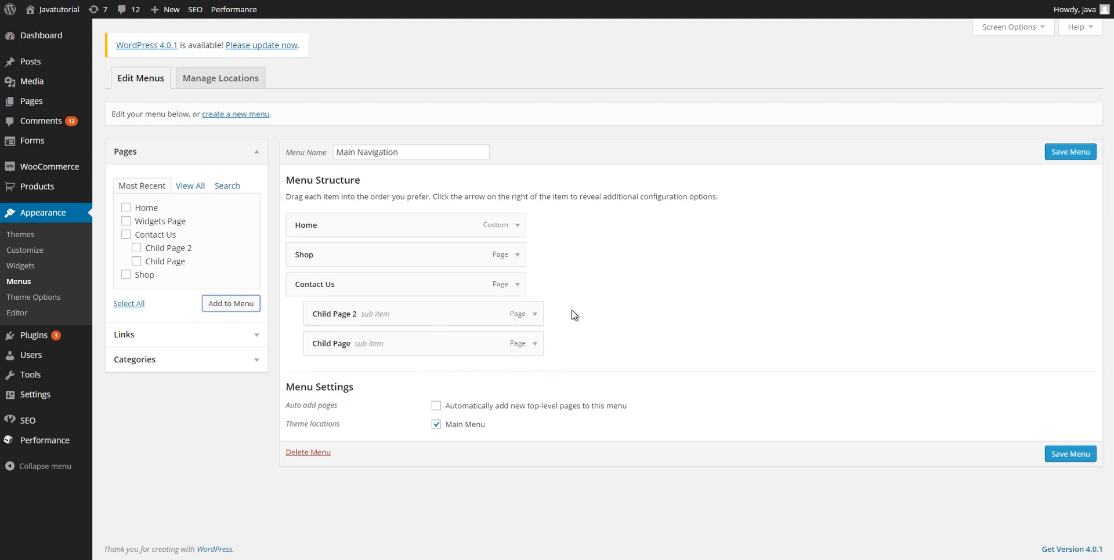
{"action": "left_click_drag", "start_coordinate": [470, 318], "coordinate": [468, 286]}
{"action": "left_click_drag", "start_coordinate": [467, 345], "coordinate": [463, 321]}
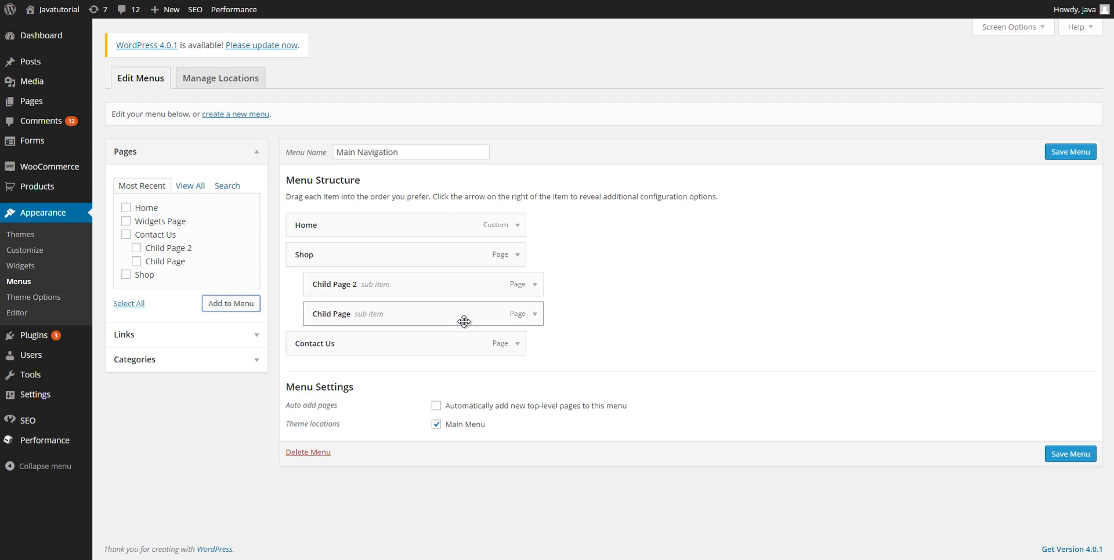
- Make Child Page and Child Page 2, in that order, sub items of Contact Us and save the menu
{"action": "left_click_drag", "start_coordinate": [460, 319], "coordinate": [454, 357]}
{"action": "left_click_drag", "start_coordinate": [453, 290], "coordinate": [499, 355]}
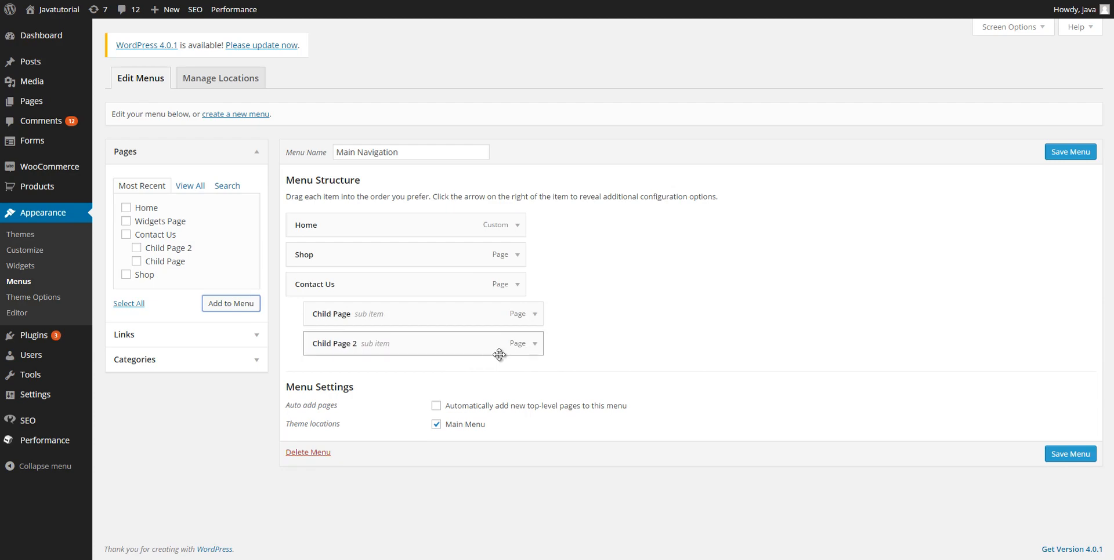
{"action": "left_click", "coordinate": [1074, 154]}
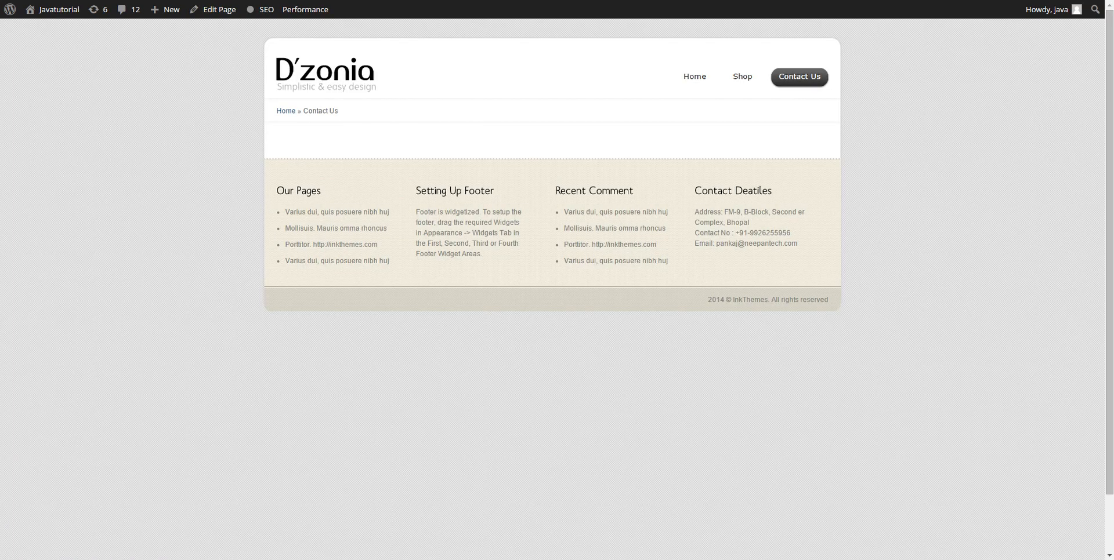
- Reload the live site and check the submenu under Contact Us
{"action": "key", "text": "F5"}
{"action": "mouse_move", "coordinate": [793, 80]}
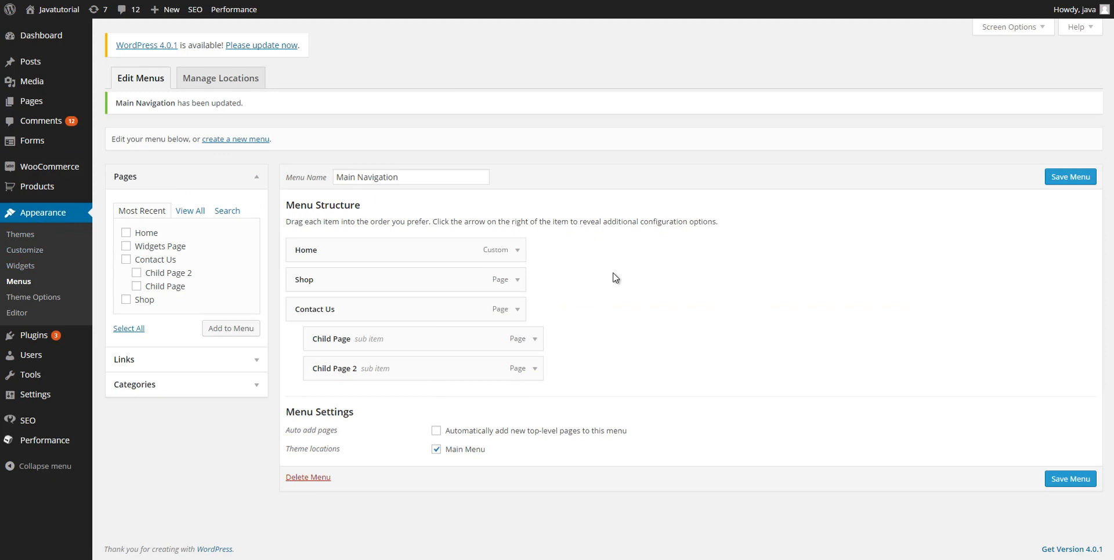
- Open the list of all pages
{"action": "left_click", "coordinate": [39, 102]}
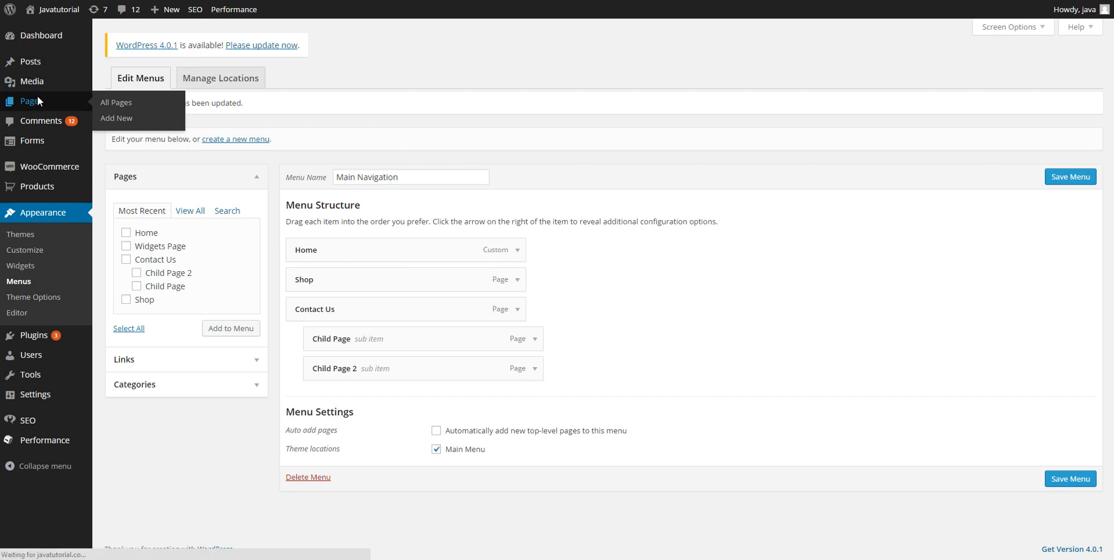